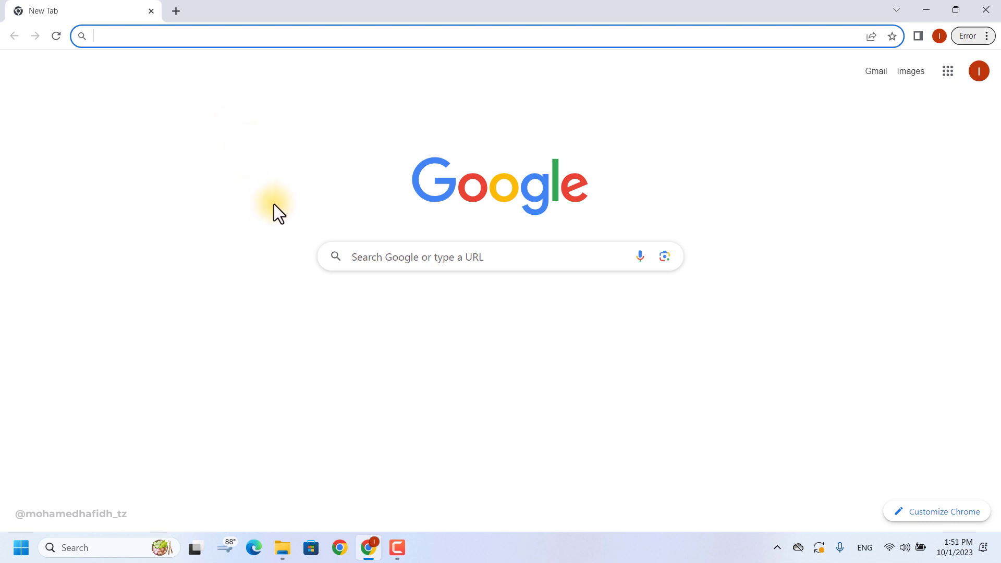
Search the web for "python download".
click(211, 36)
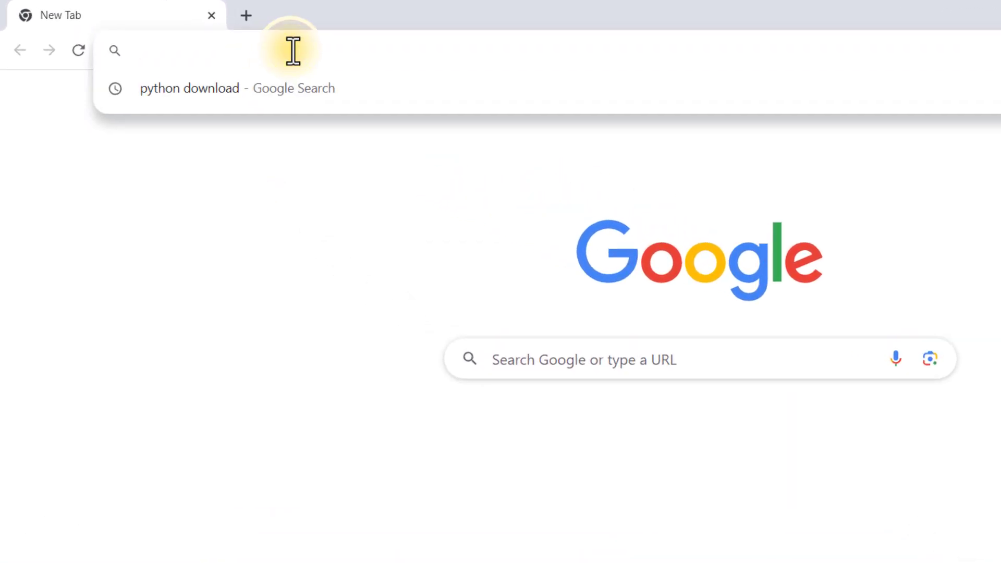
text(python)
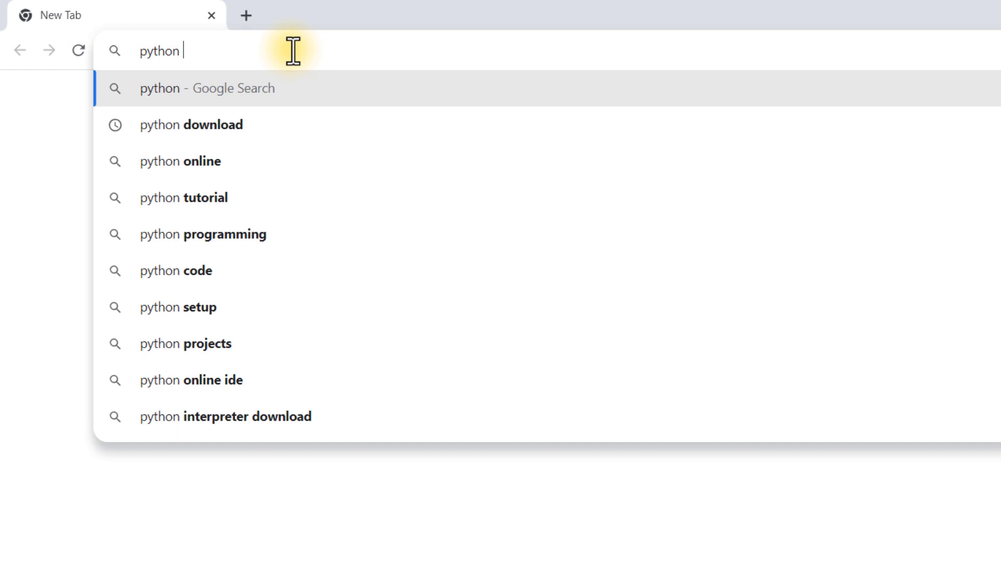
text( downloa)
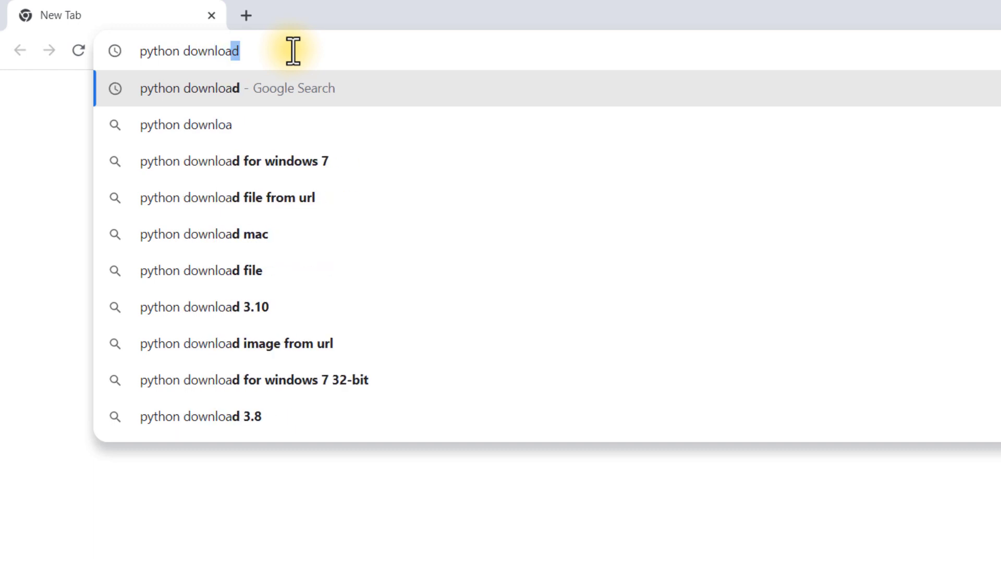
text(d)
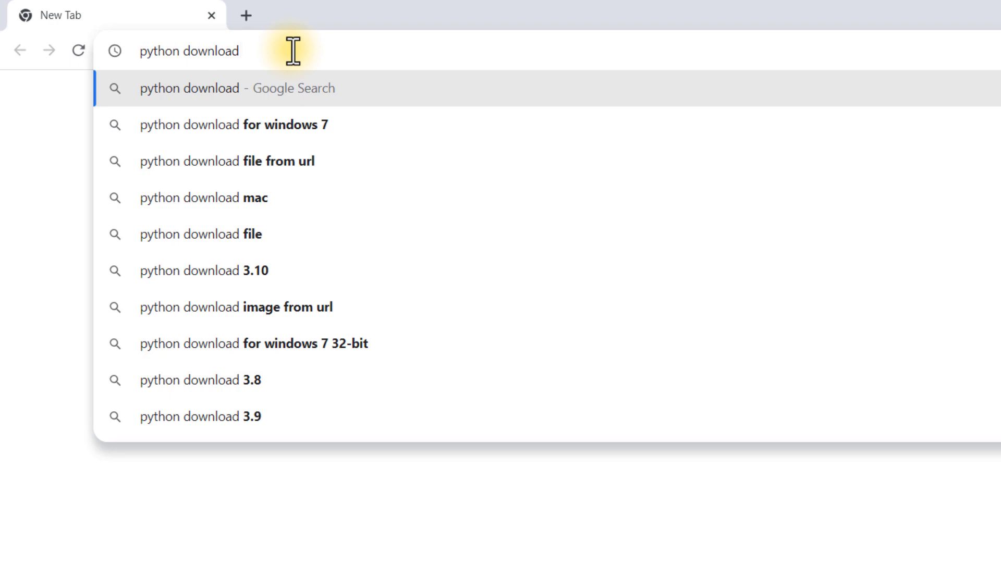
key(Return)
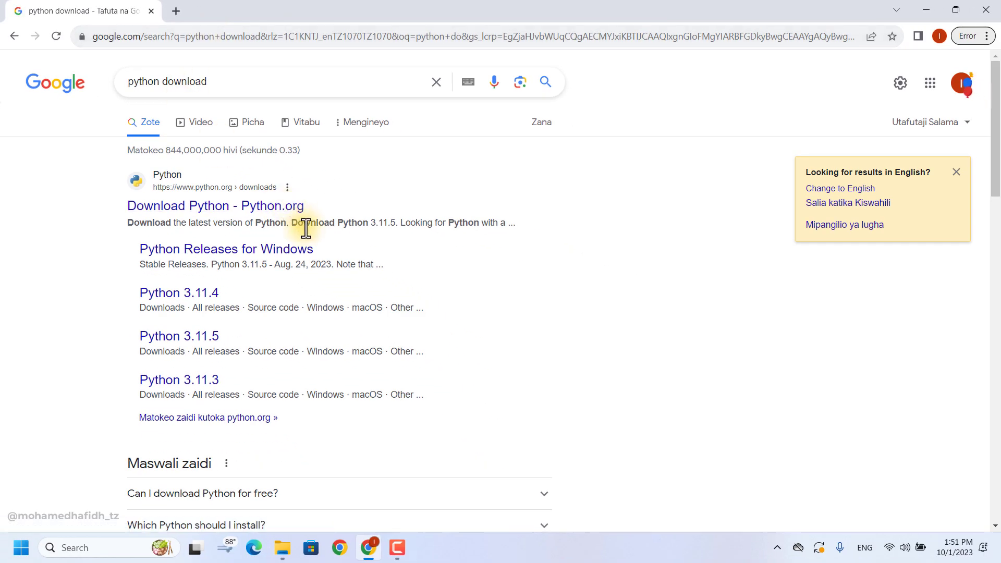
Look through the search results and open the official Download Python page on python.org.
scroll(304, 228, down, 12)
scroll(303, 354, down, 8)
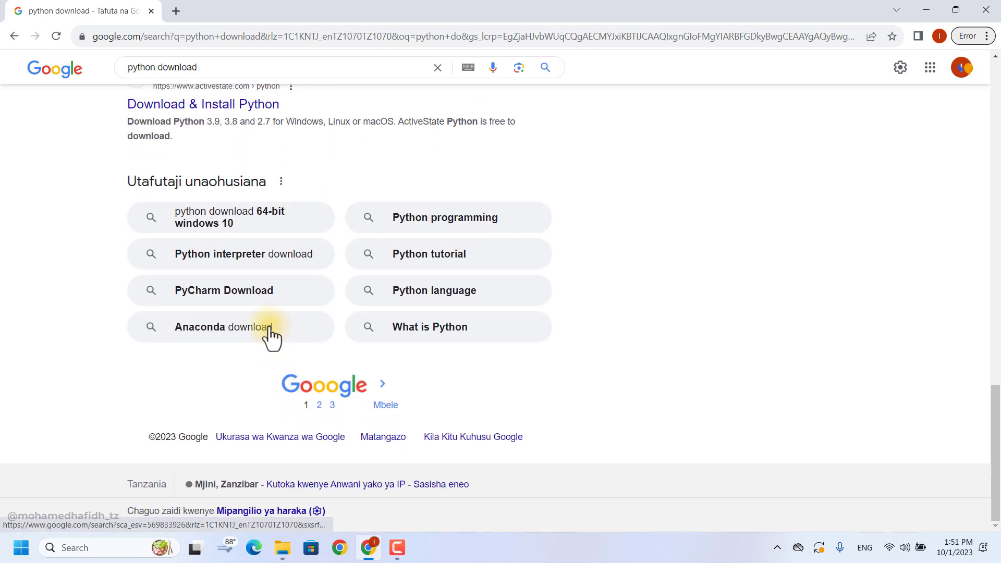
scroll(268, 340, up, 20)
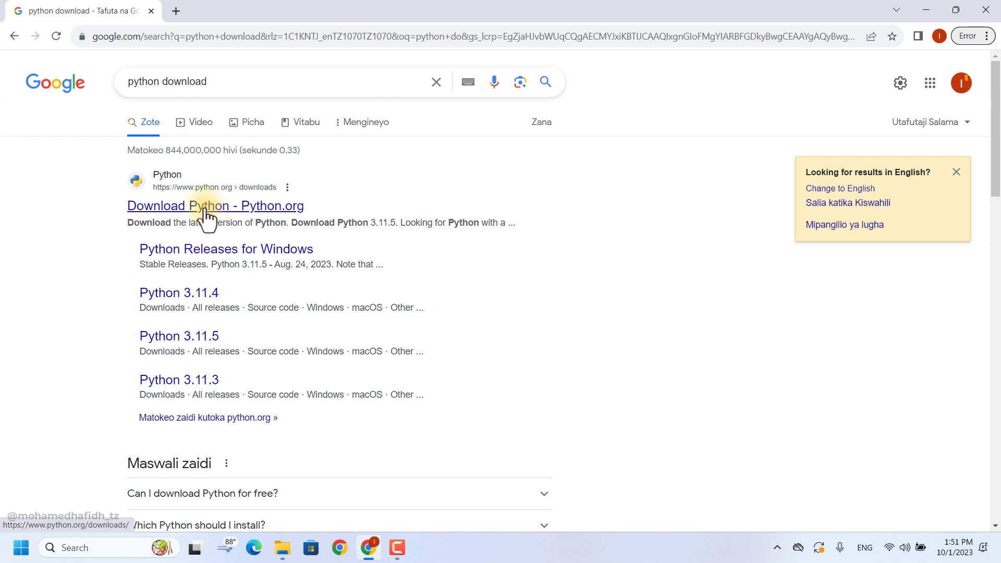
click(163, 208)
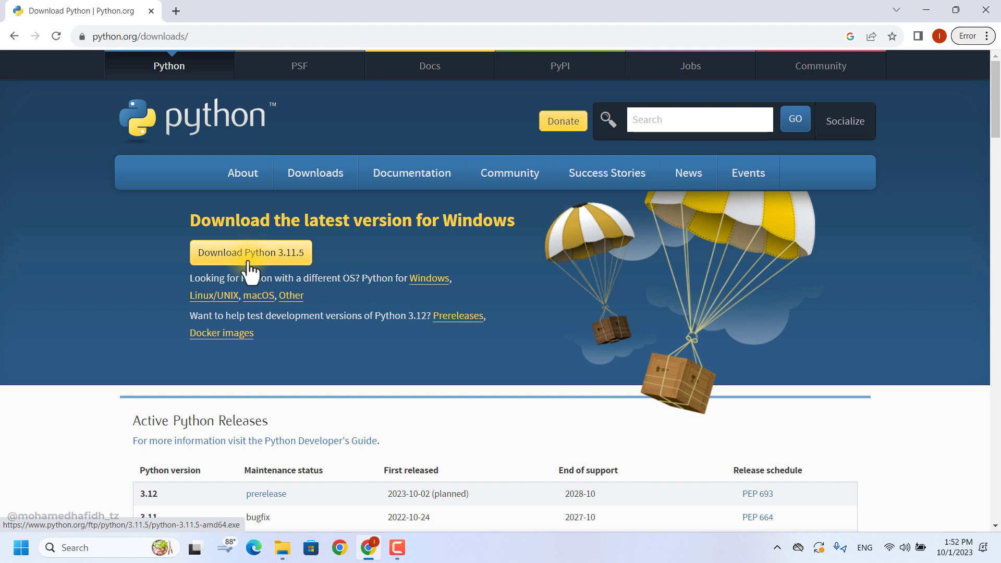
Review the list of specific Python releases, and download the Python 3.11.5 installer for Windows.
scroll(250, 267, down, 7)
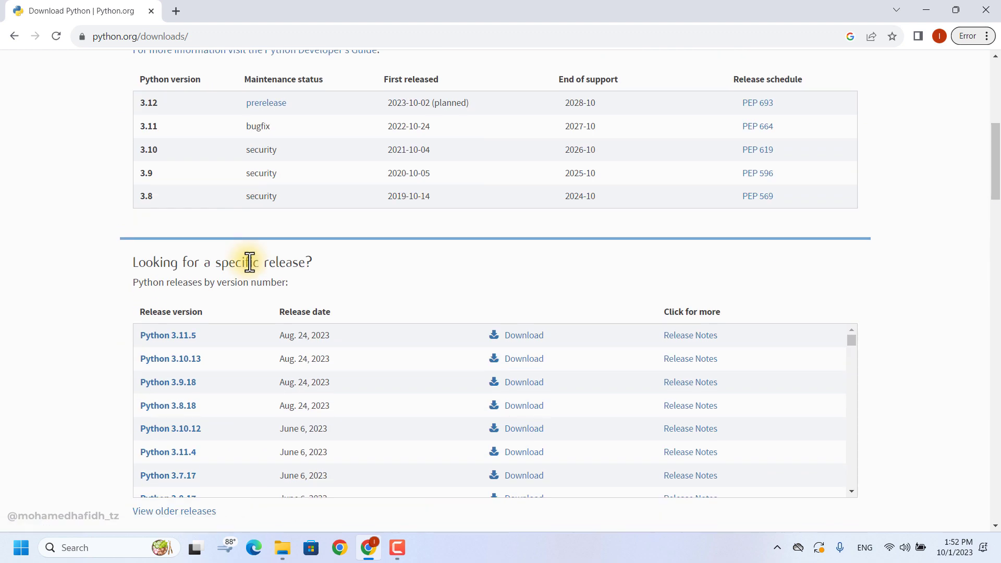
scroll(249, 262, up, 7)
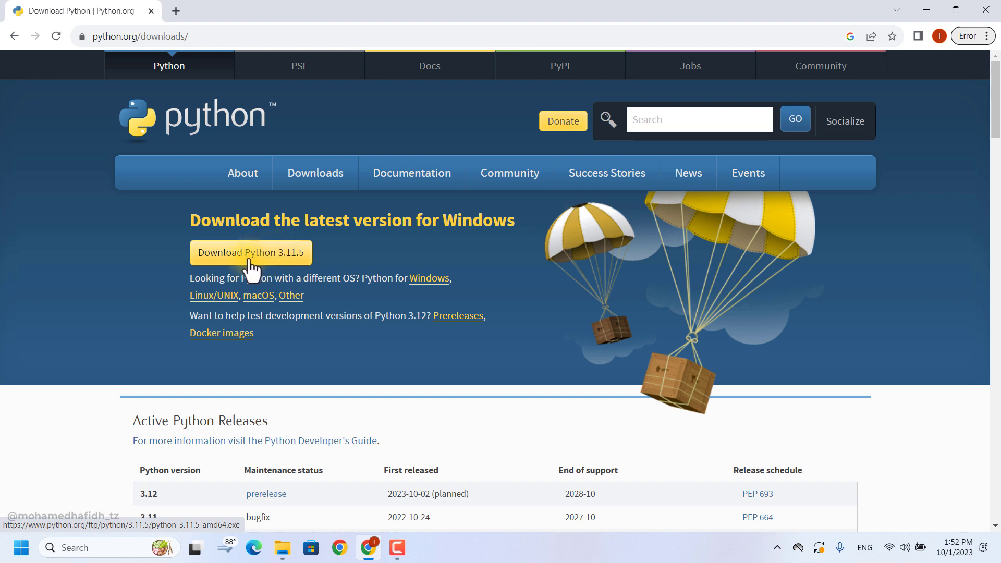
scroll(251, 268, down, 8)
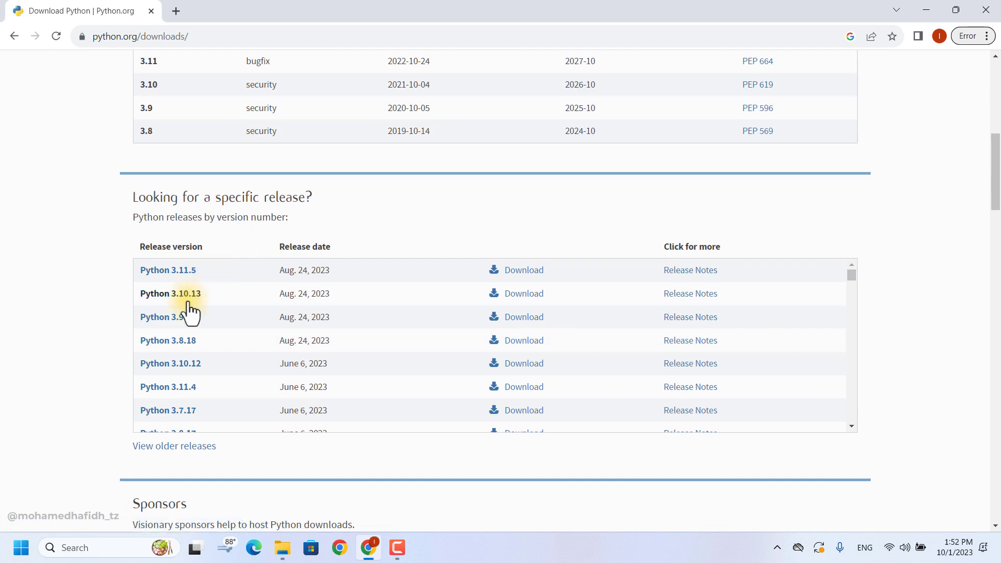
scroll(236, 370, down, 1)
scroll(242, 367, down, 3)
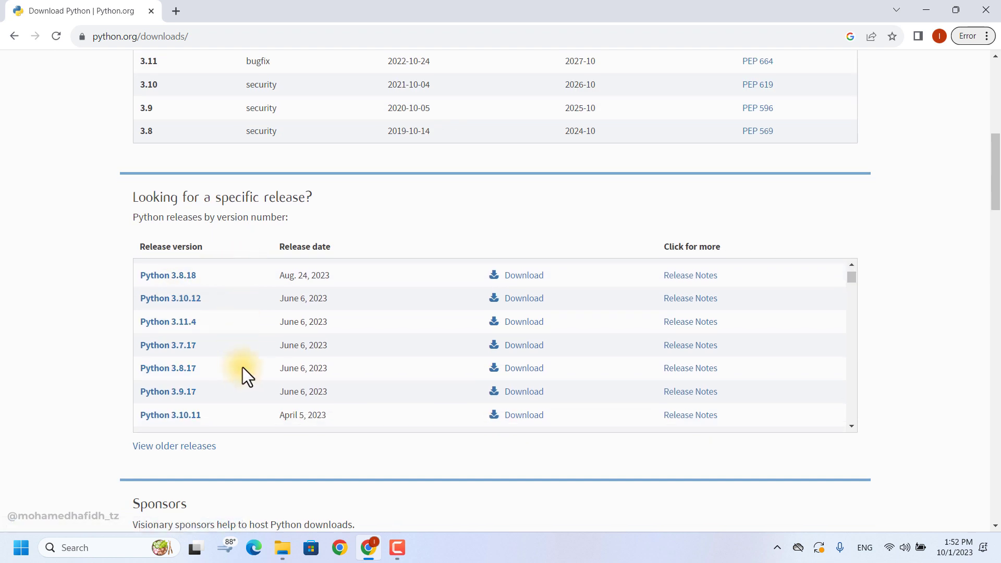
scroll(243, 365, up, 4)
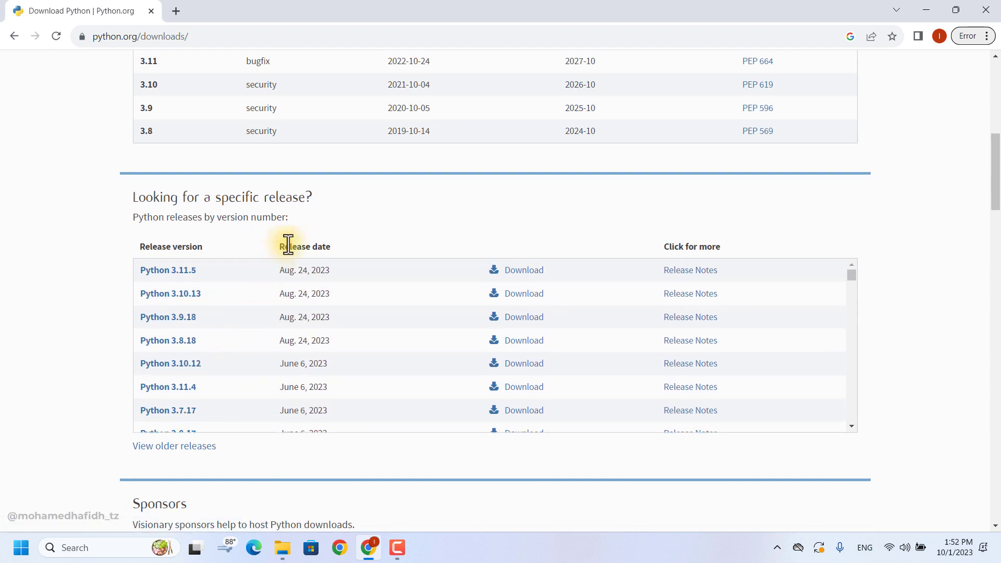
scroll(287, 242, up, 7)
click(246, 198)
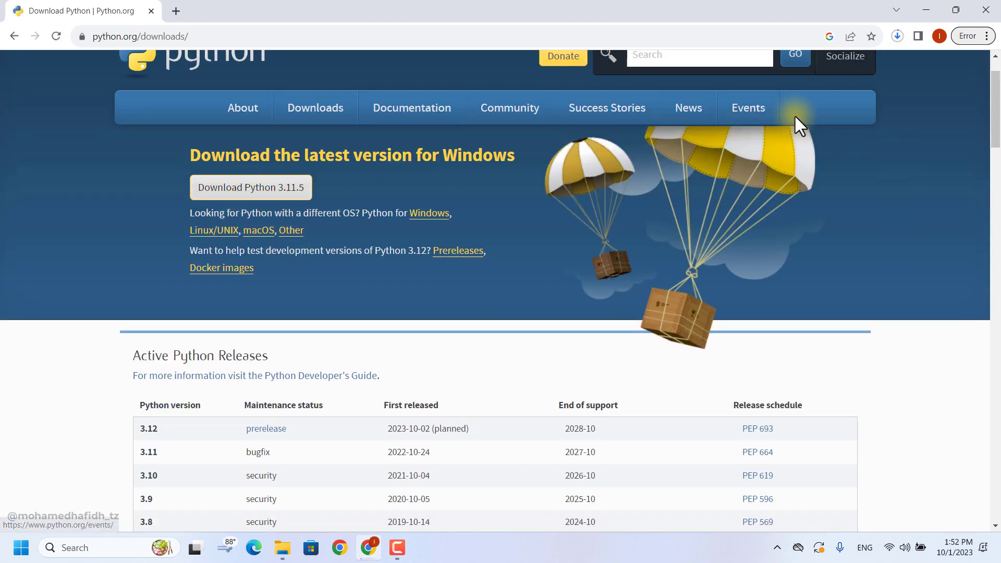
Show the downloaded python-3.11.5-amd64.exe in its folder and launch the installer.
click(895, 35)
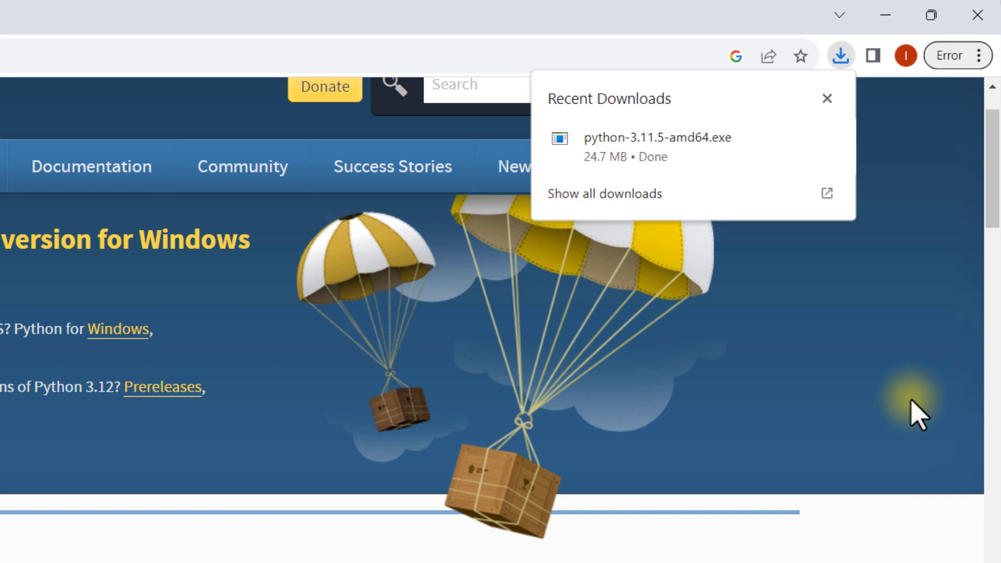
mouse_move(637, 165)
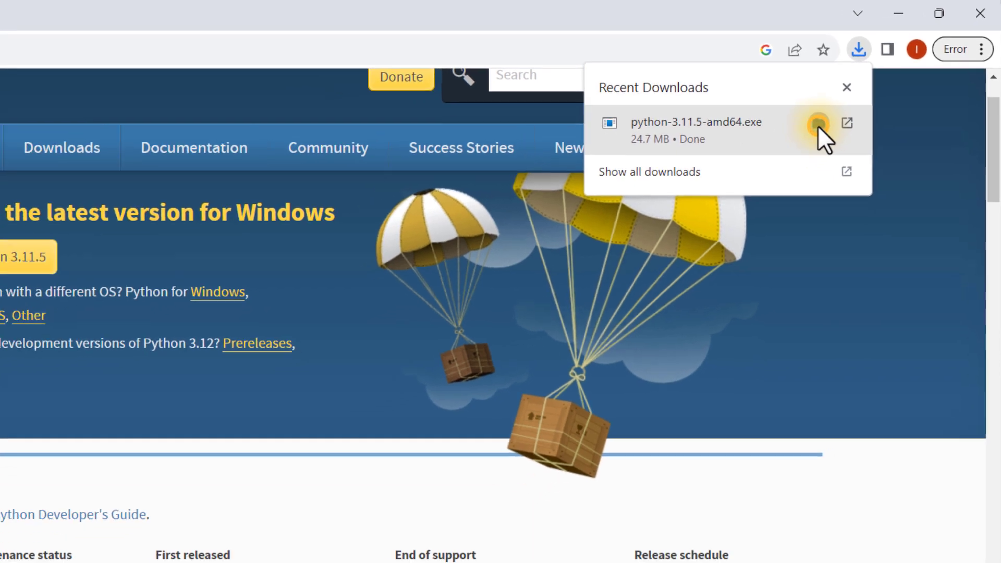
click(795, 139)
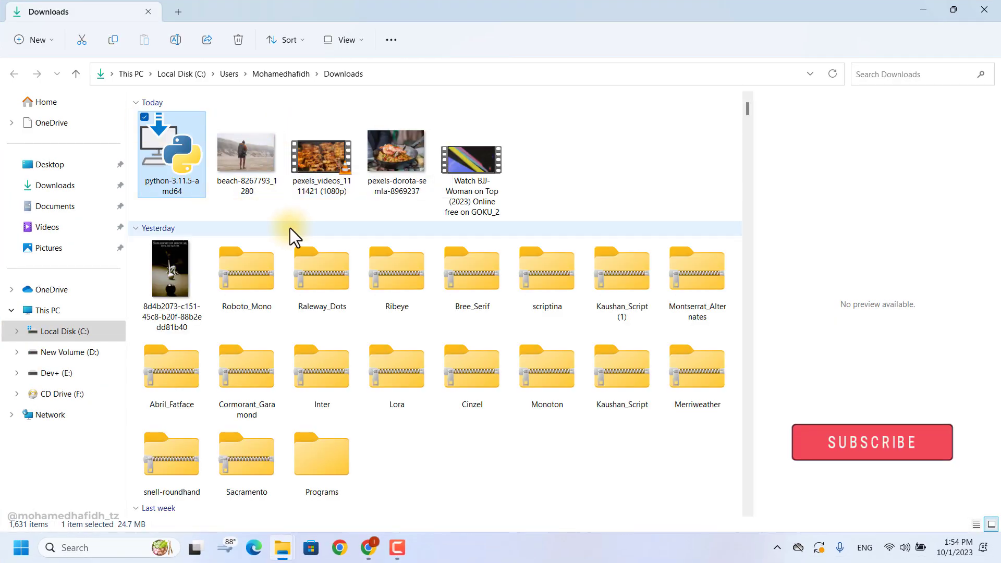
click(131, 111)
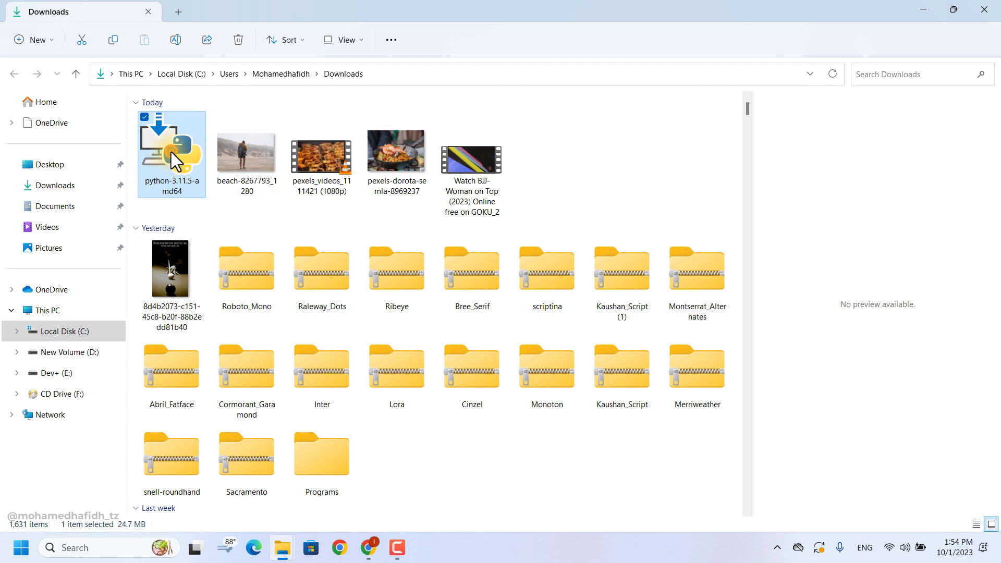
double_click(171, 152)
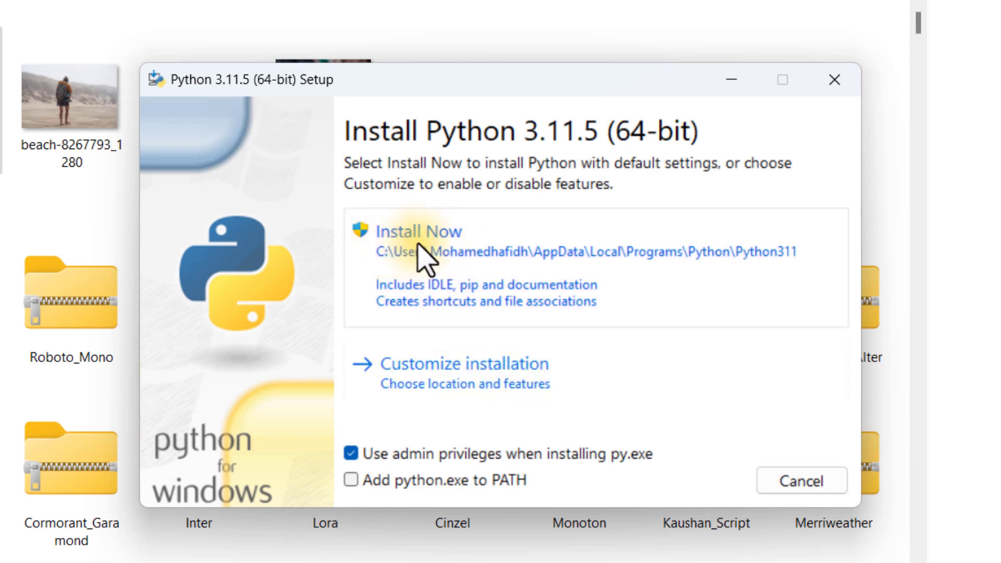
Install Python 3.11.5 with default settings and python.exe added to PATH, and close the setup when it finishes.
click(351, 480)
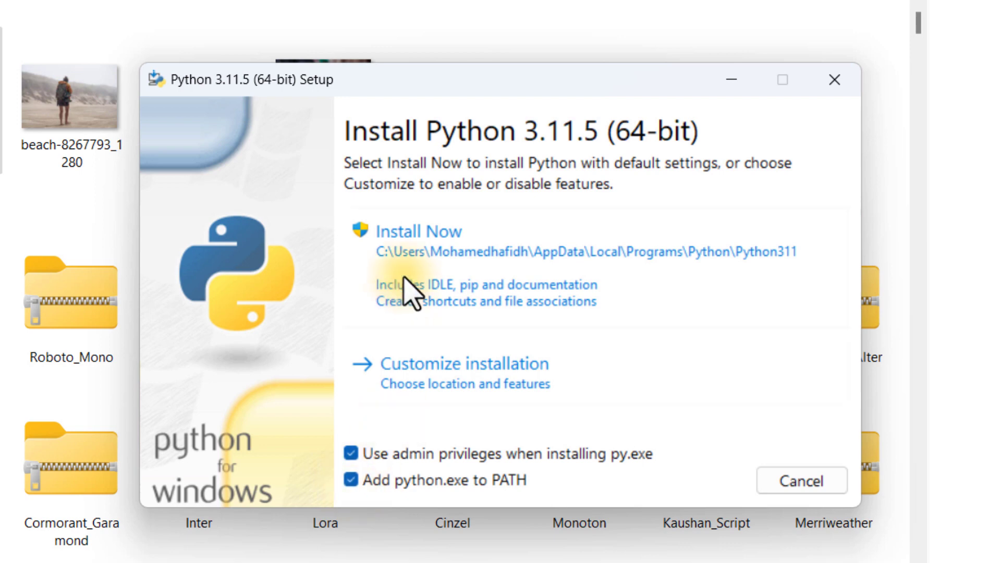
click(357, 241)
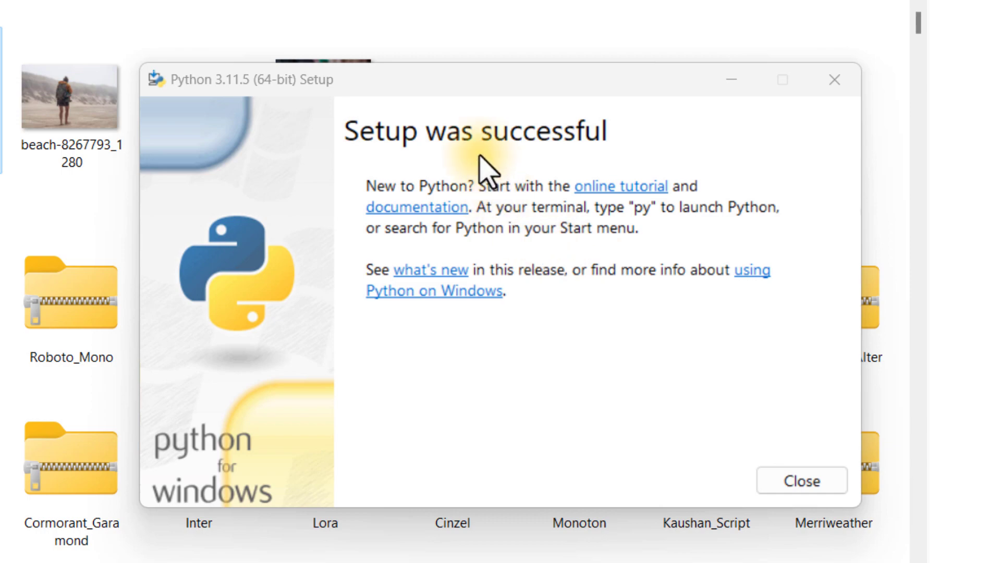
click(775, 485)
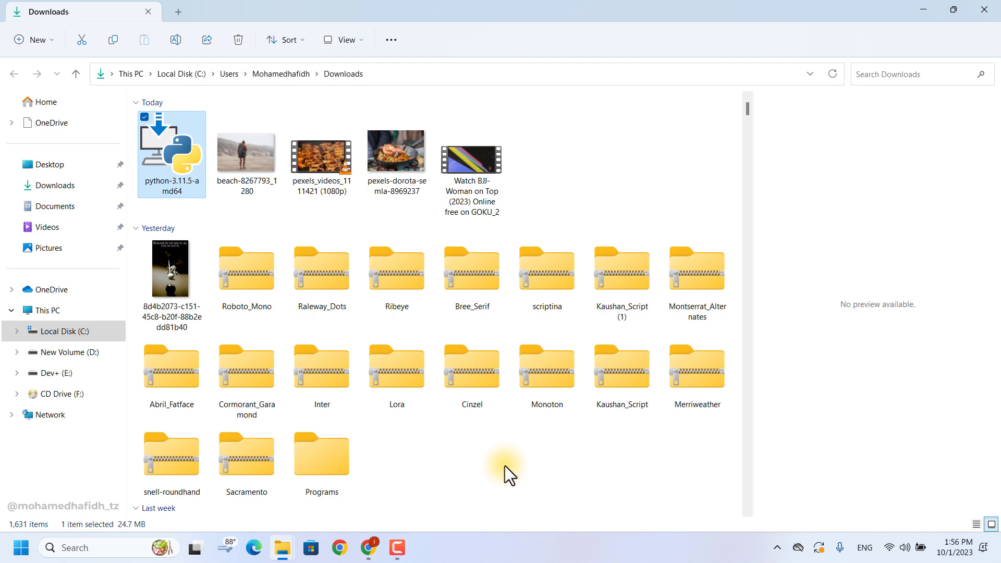
Open Command Prompt and check the installed Python version with python --version.
click(102, 550)
text(cmd)
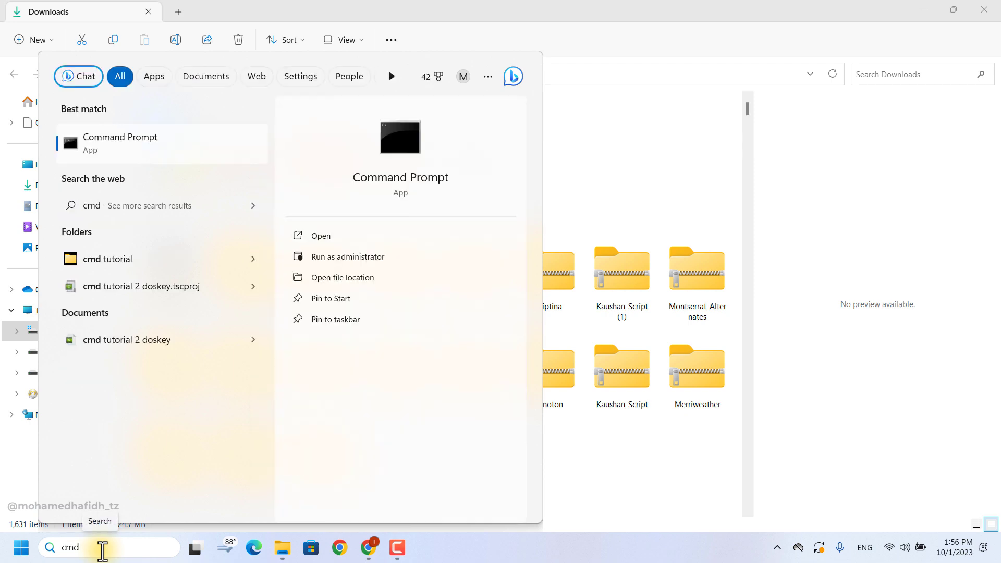
click(136, 147)
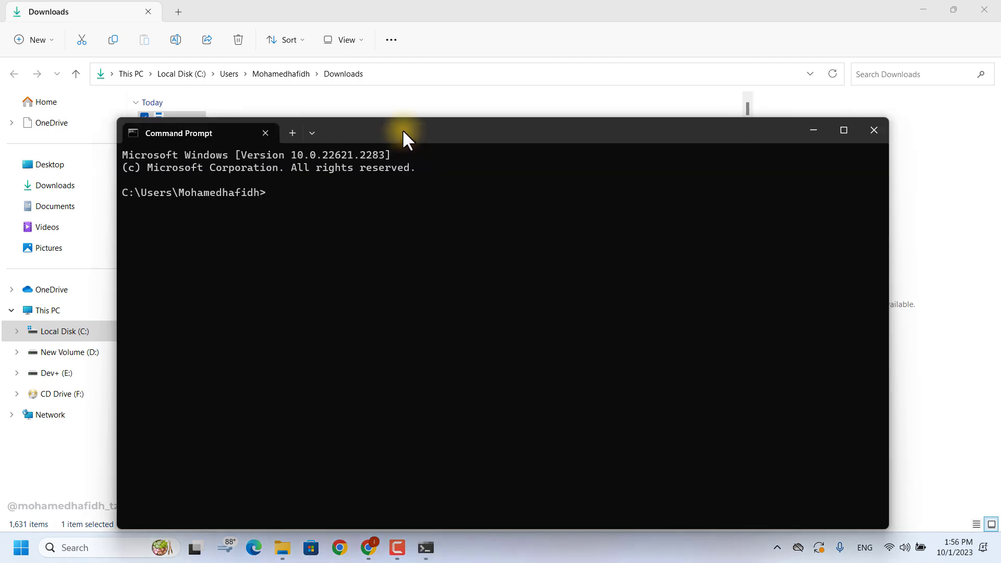
drag(402, 129, 387, 106)
text(p)
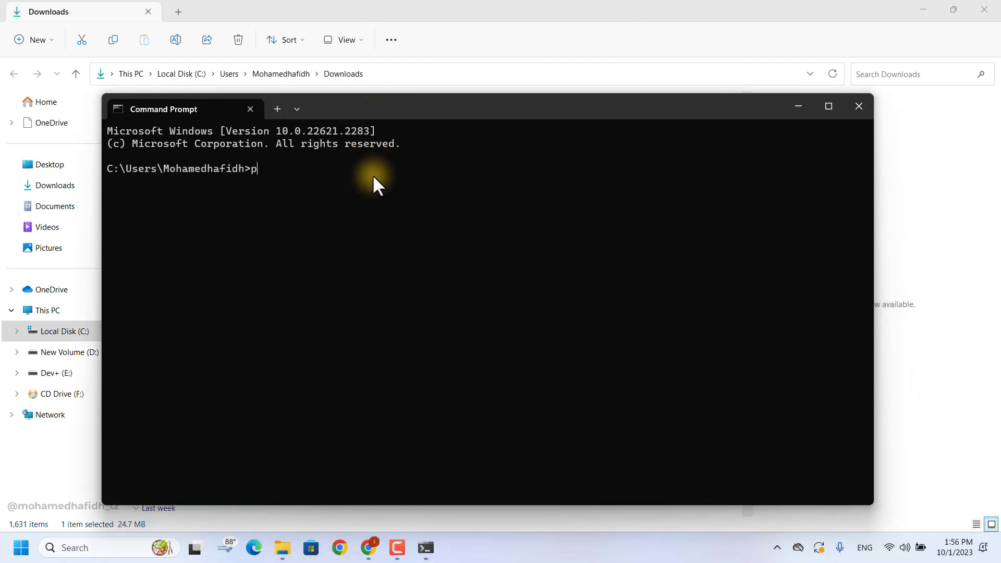
text(ython --version)
key(Return)
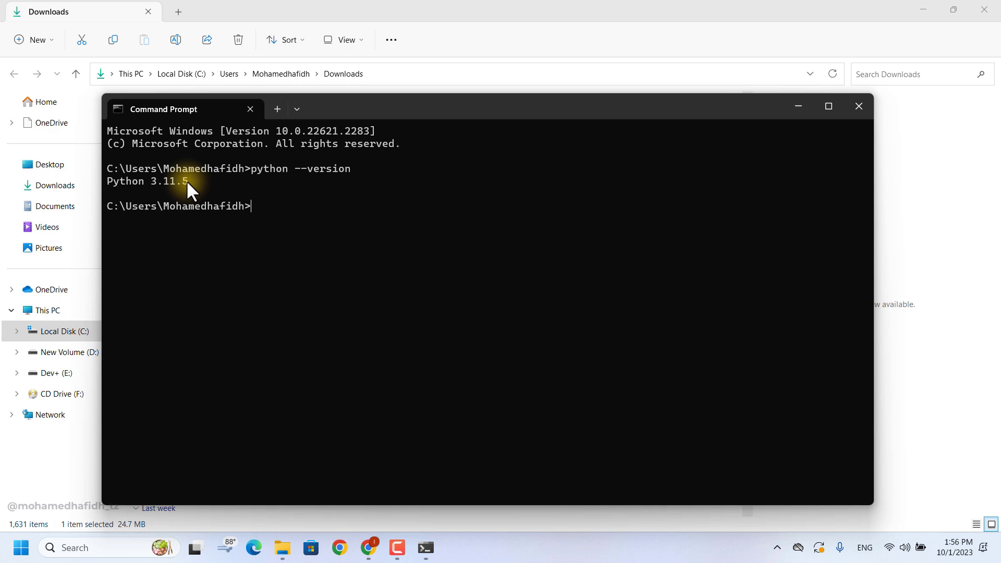
Examine the version command and its output line in Command Prompt by highlighting them.
drag(186, 180, 108, 180)
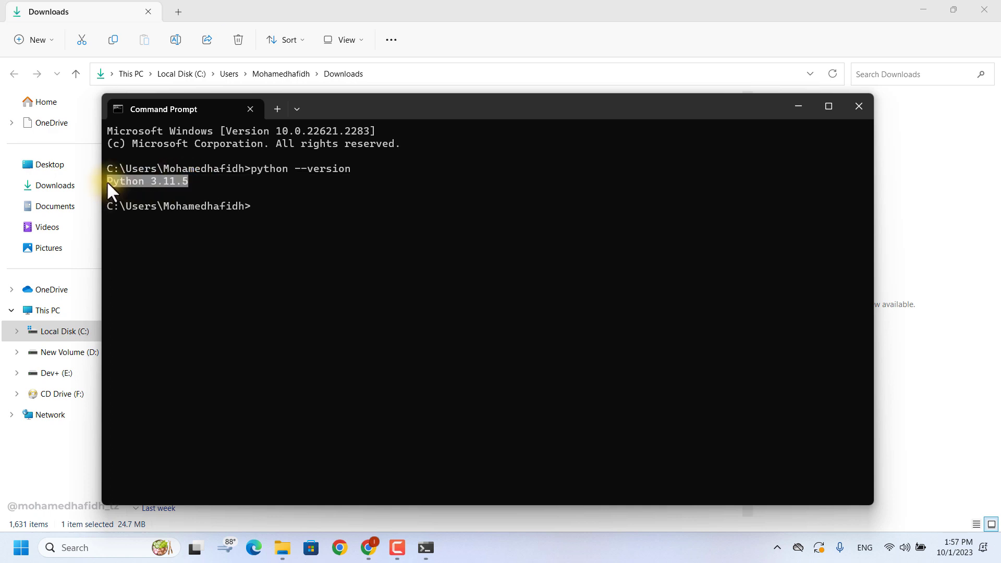
right_click(199, 183)
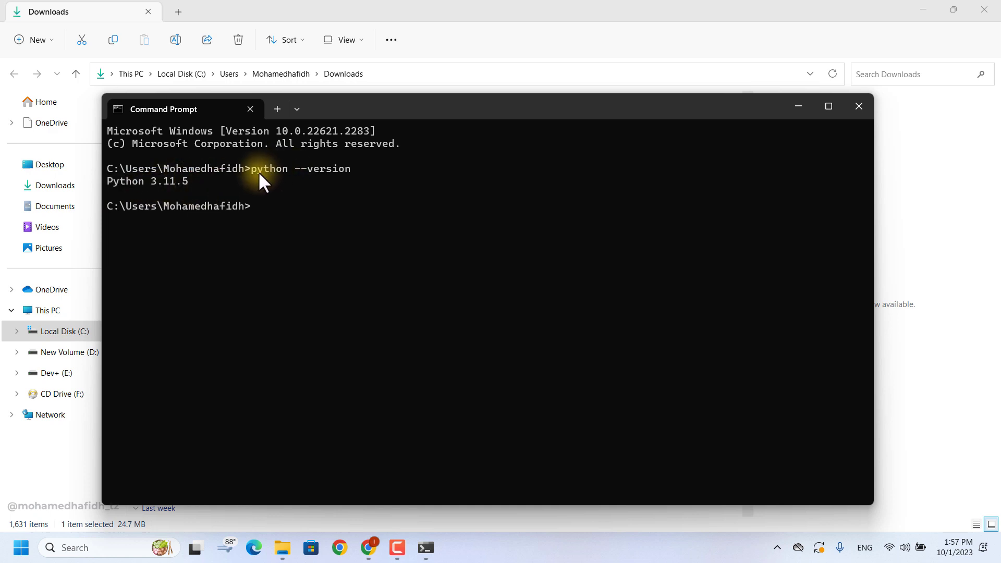
drag(255, 170, 315, 170)
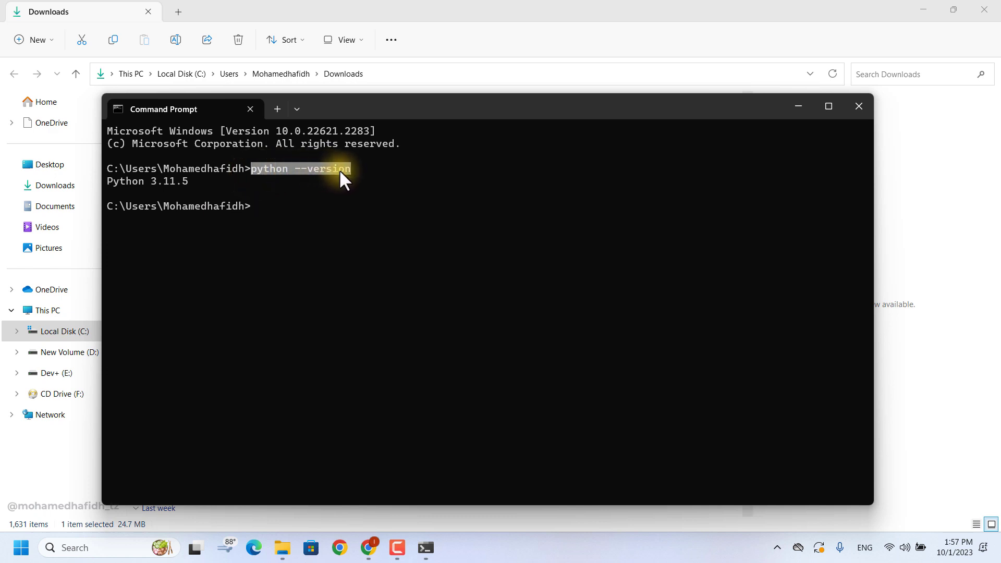
right_click(279, 166)
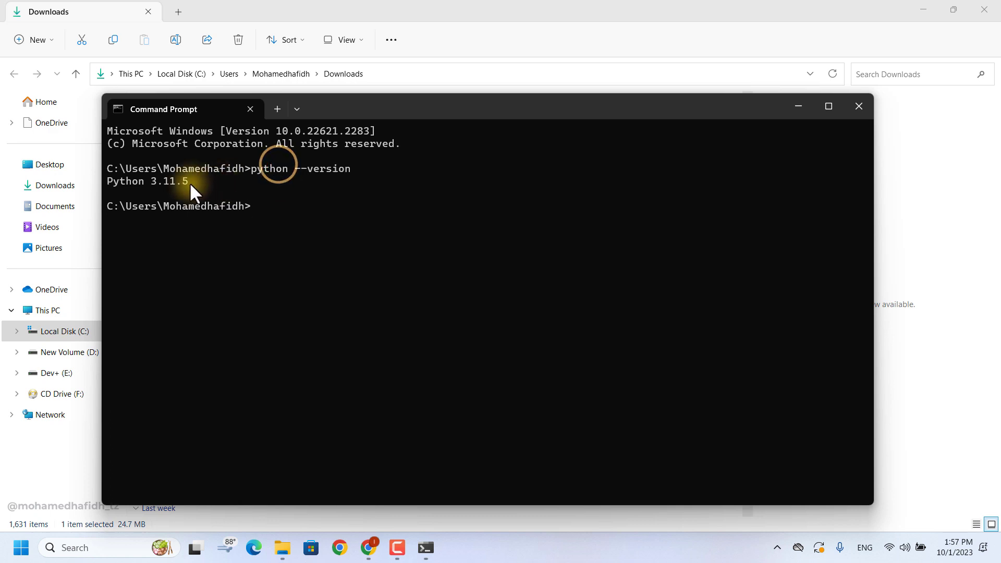
drag(193, 182, 109, 183)
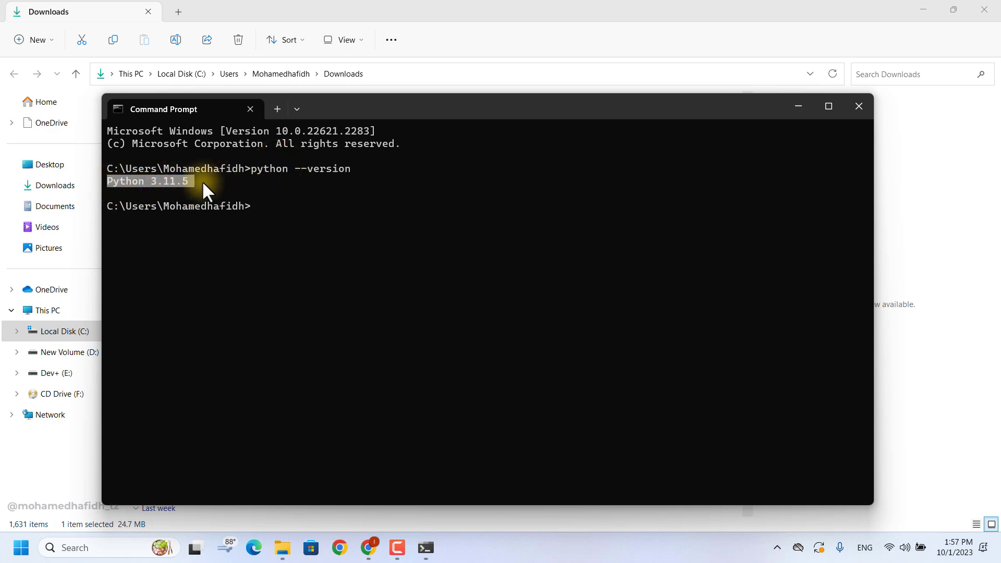
click(202, 180)
drag(185, 181, 109, 184)
click(199, 179)
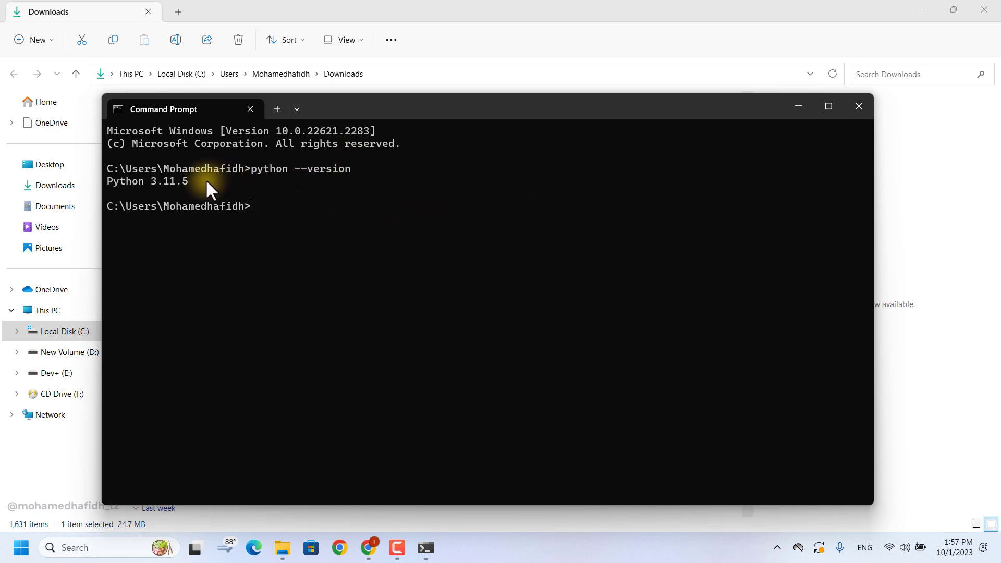
drag(192, 182, 109, 183)
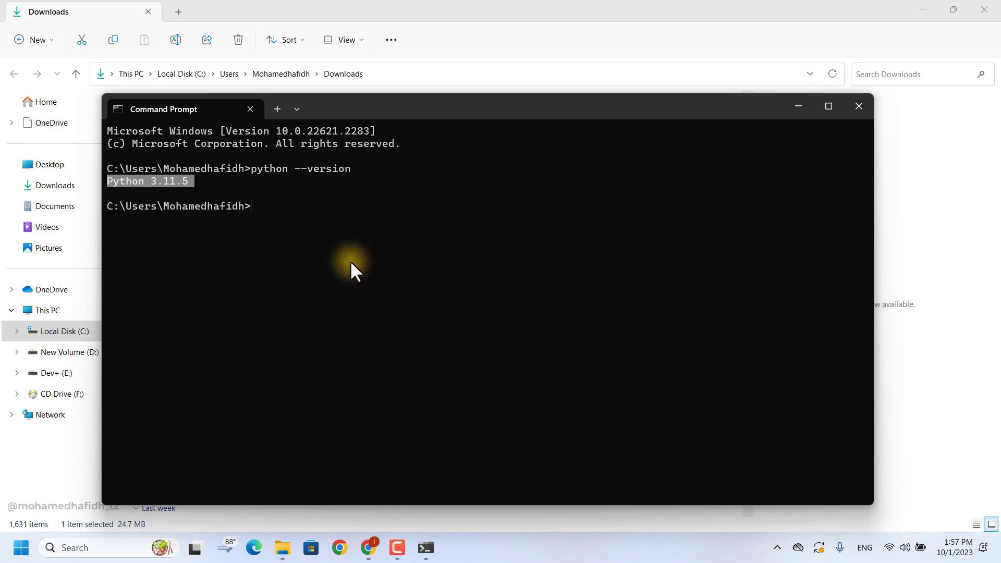
click(293, 191)
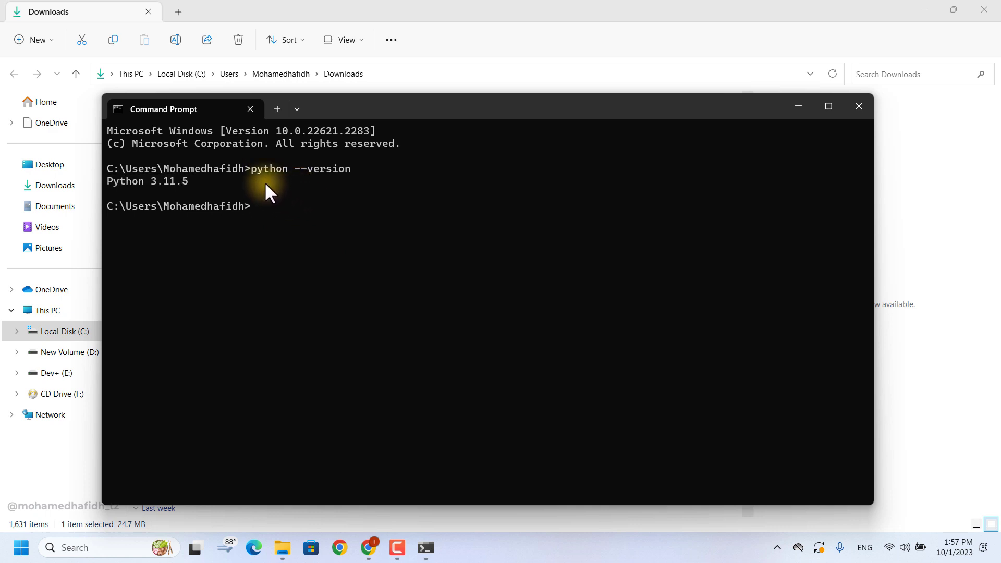